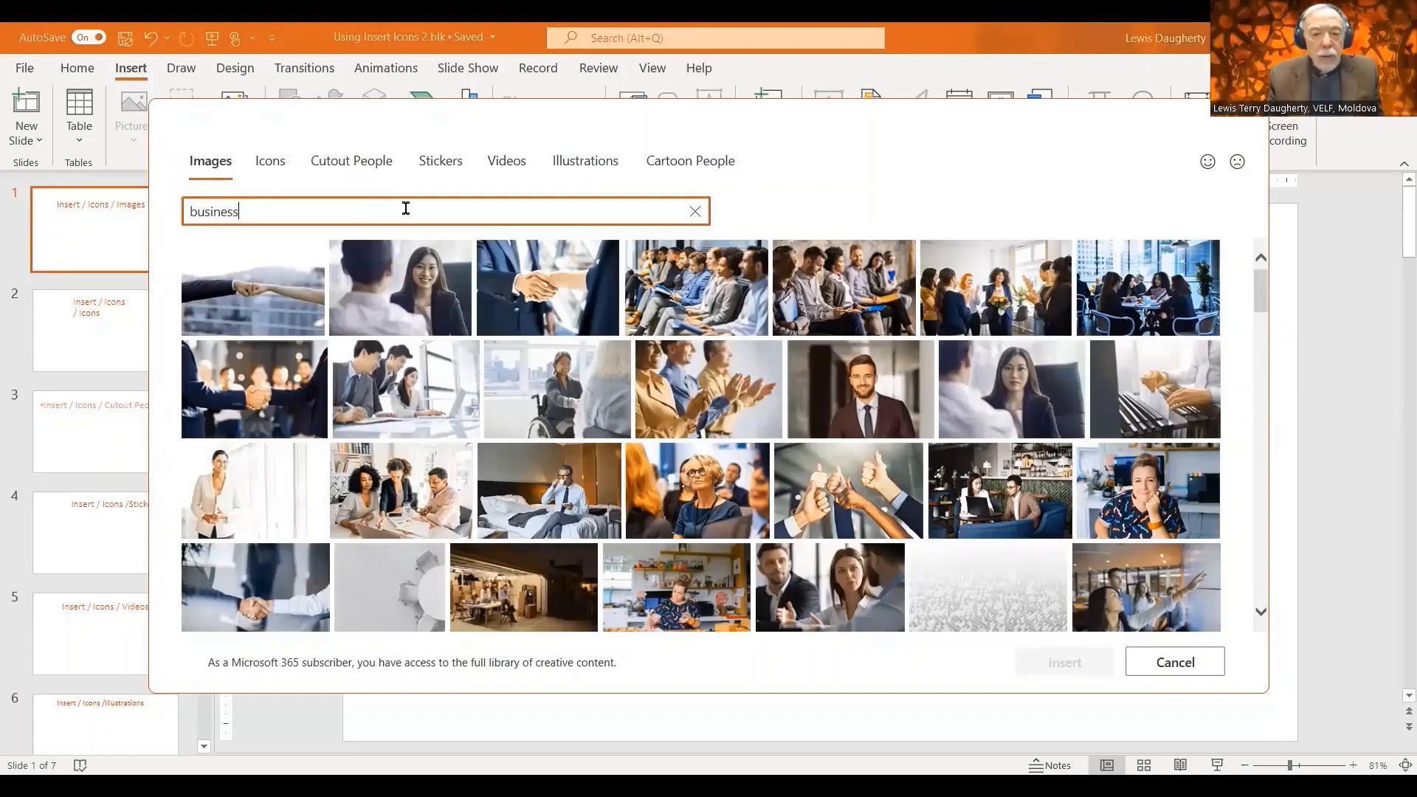
Replace the stock image search term with "weather"
key(BackSpace)
key(BackSpace)
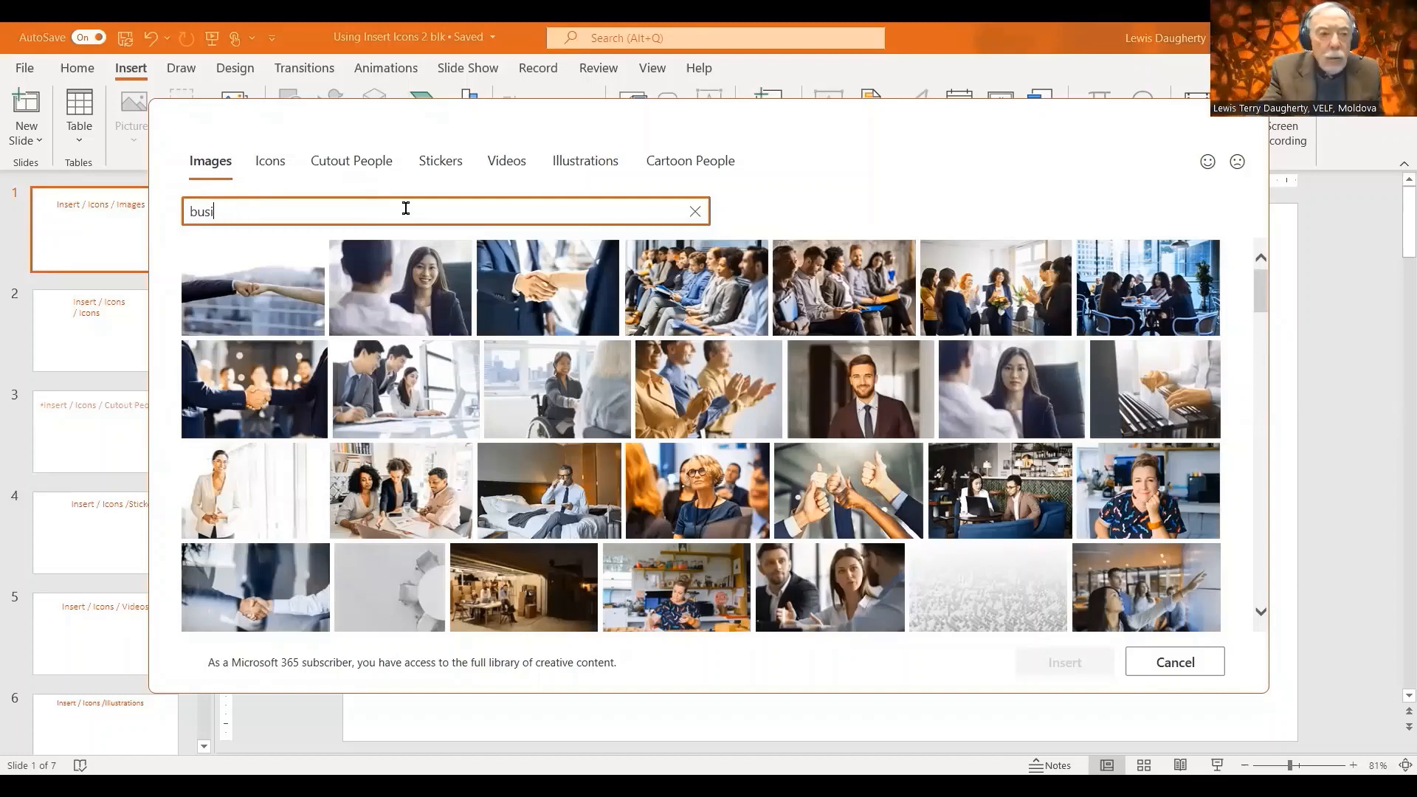
key(BackSpace)
key(BackSpace)
key(BackSpace)
key(BackSpace)
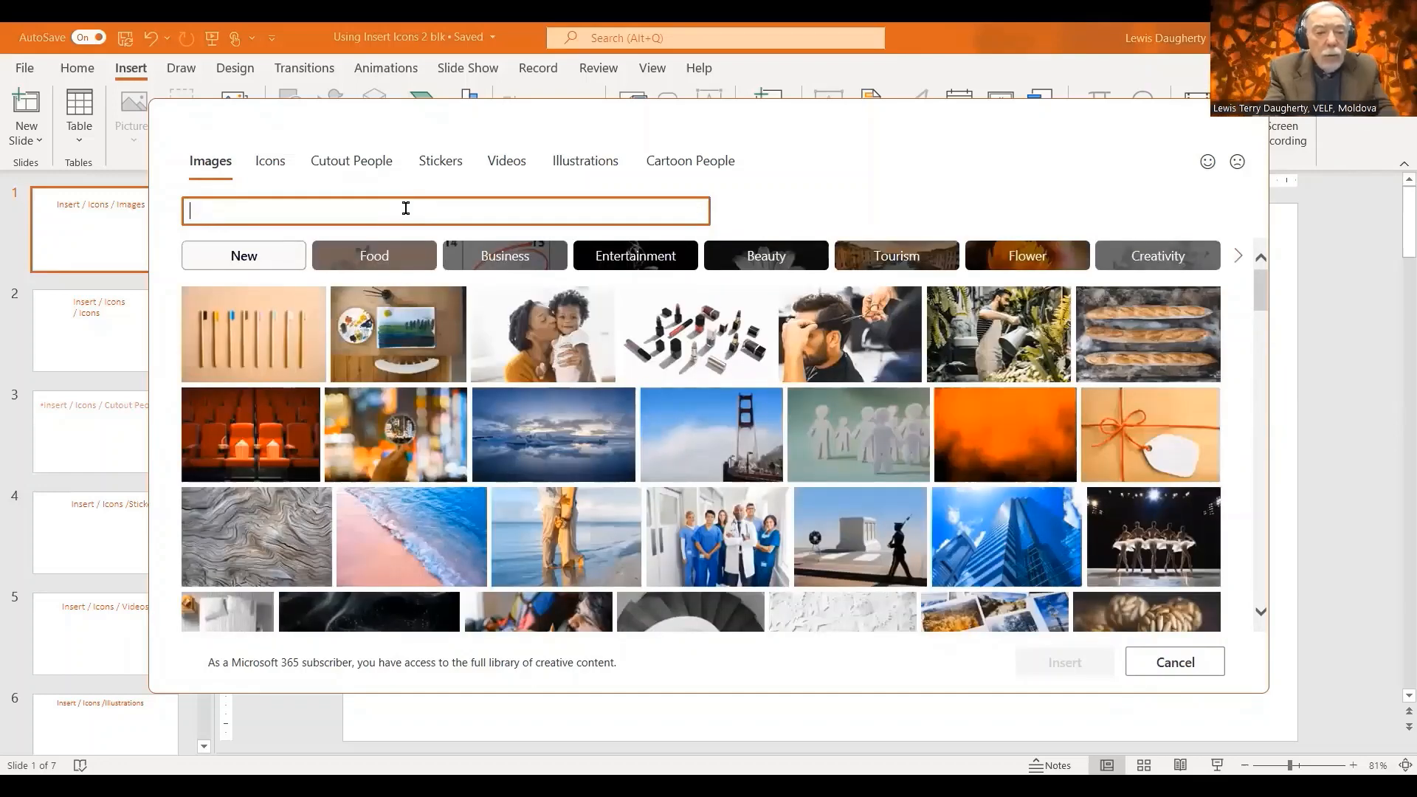
text(weather)
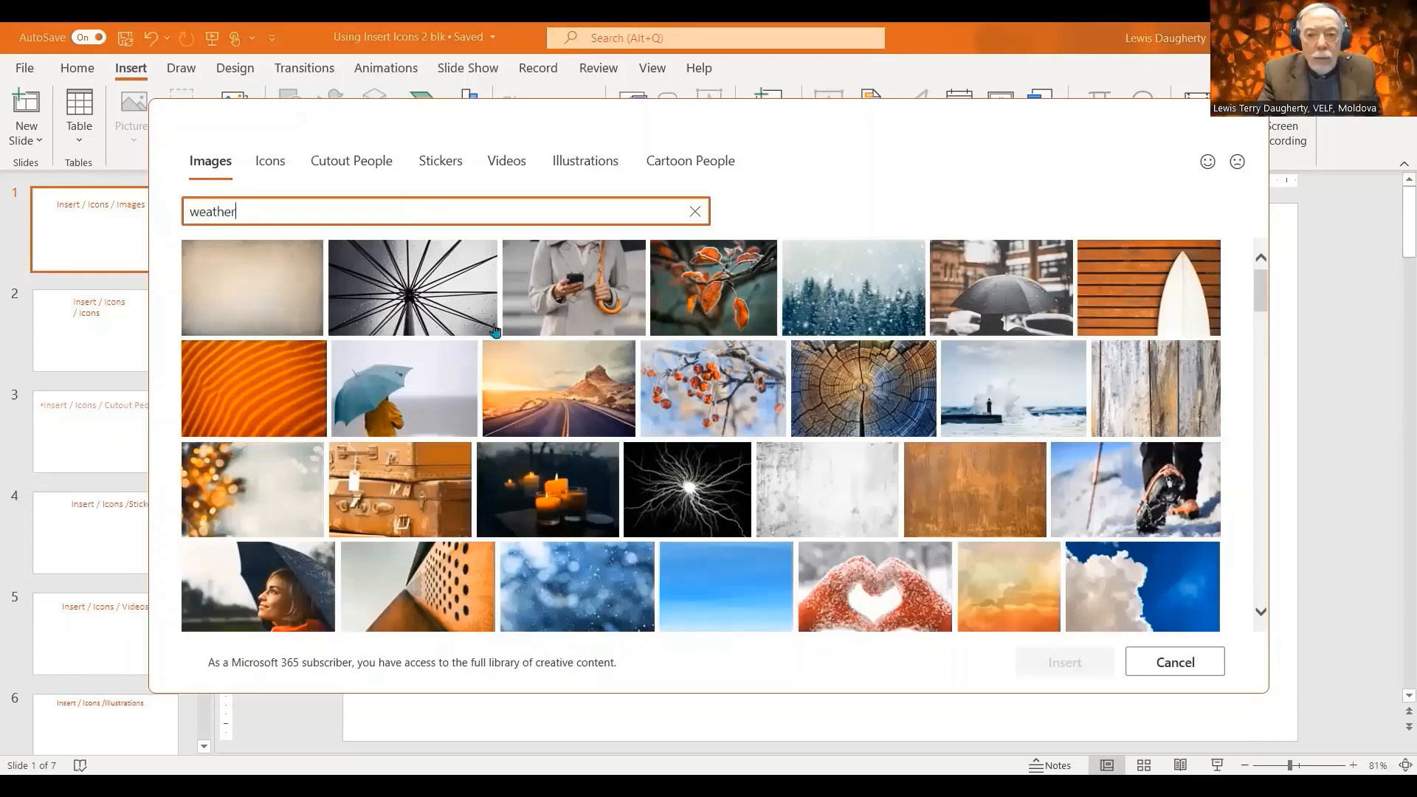
Insert the dark blue umbrella and storm cloud images on slide 1 and apply the side-by-side design idea with the left-aligned title
drag(1261, 303, 1303, 281)
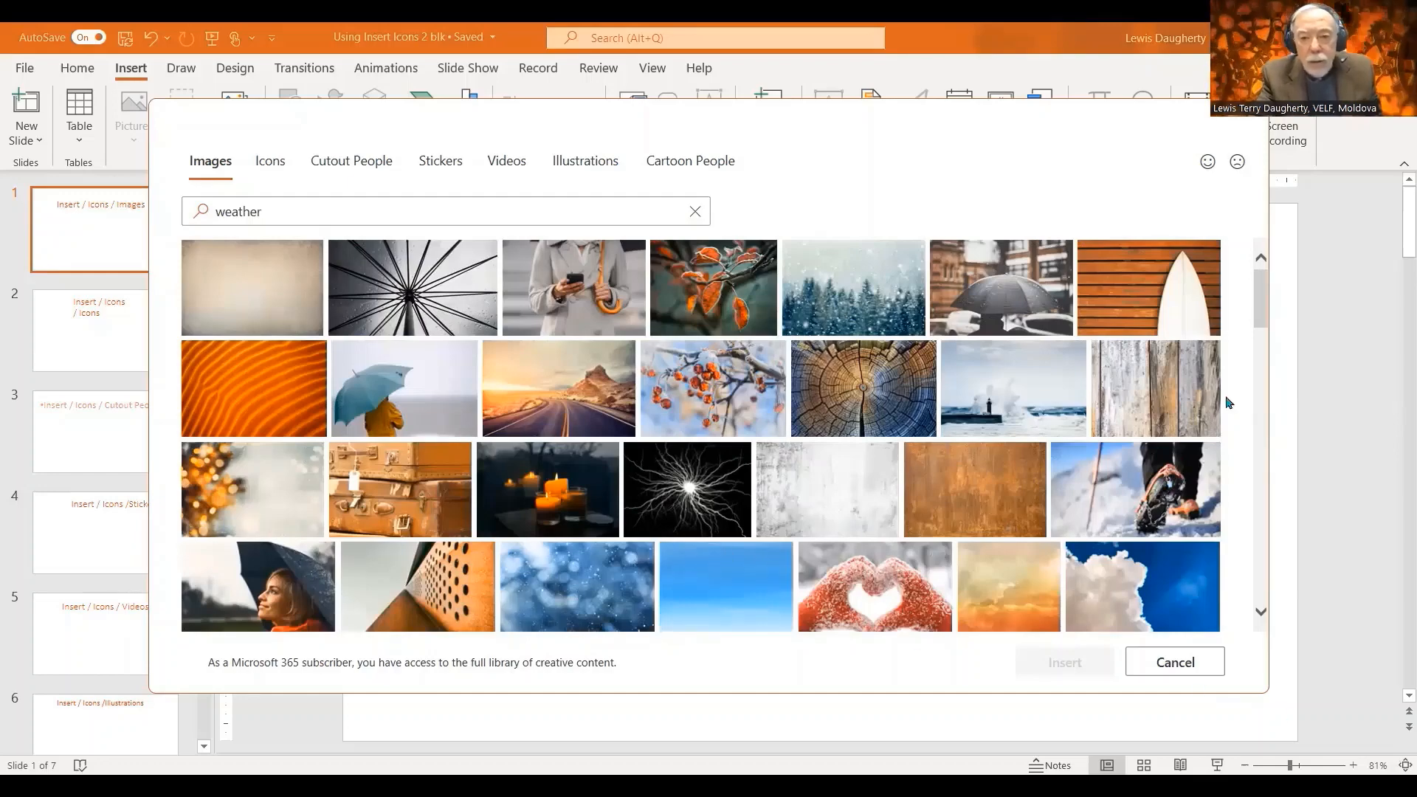
scroll(1271, 327, down, 2)
drag(1270, 323, 1272, 376)
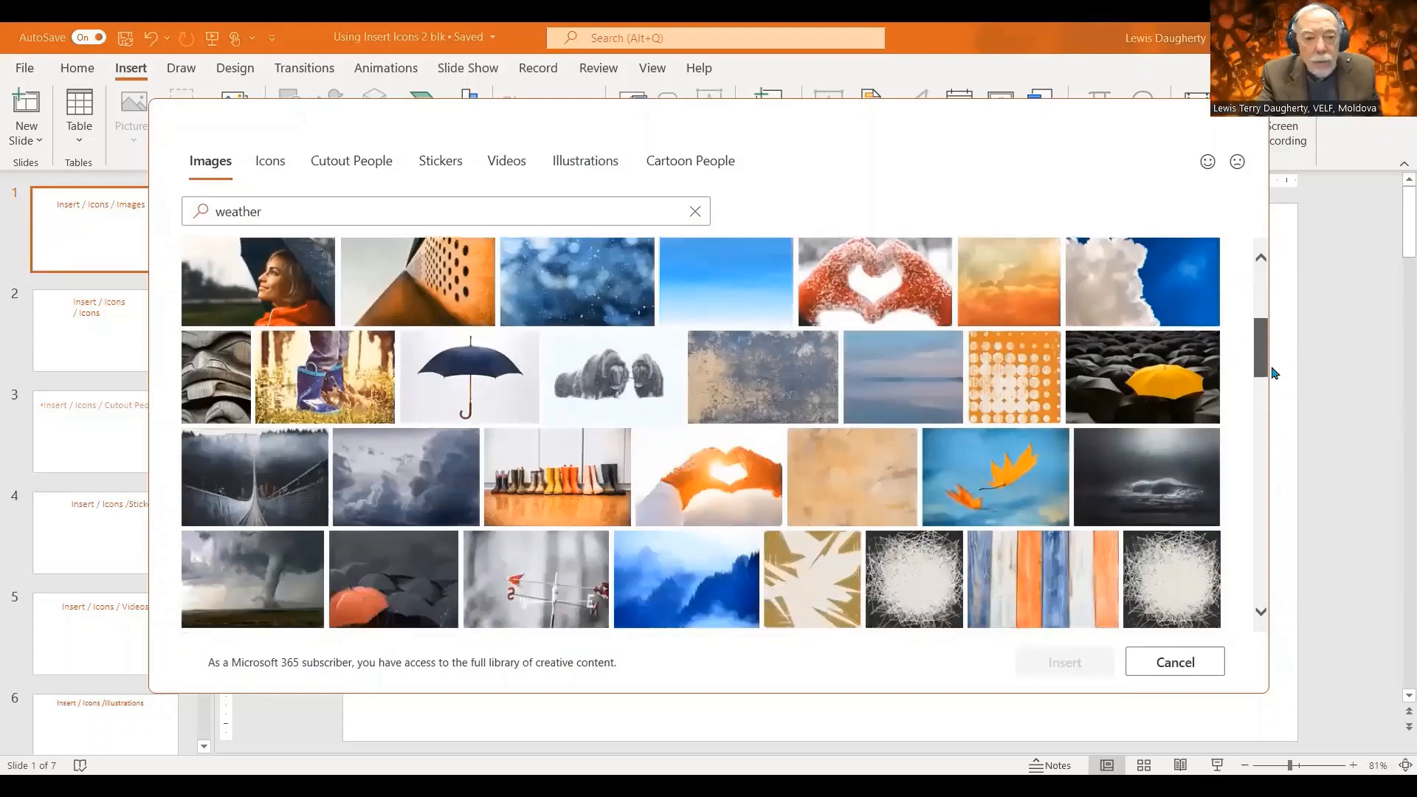
click(467, 404)
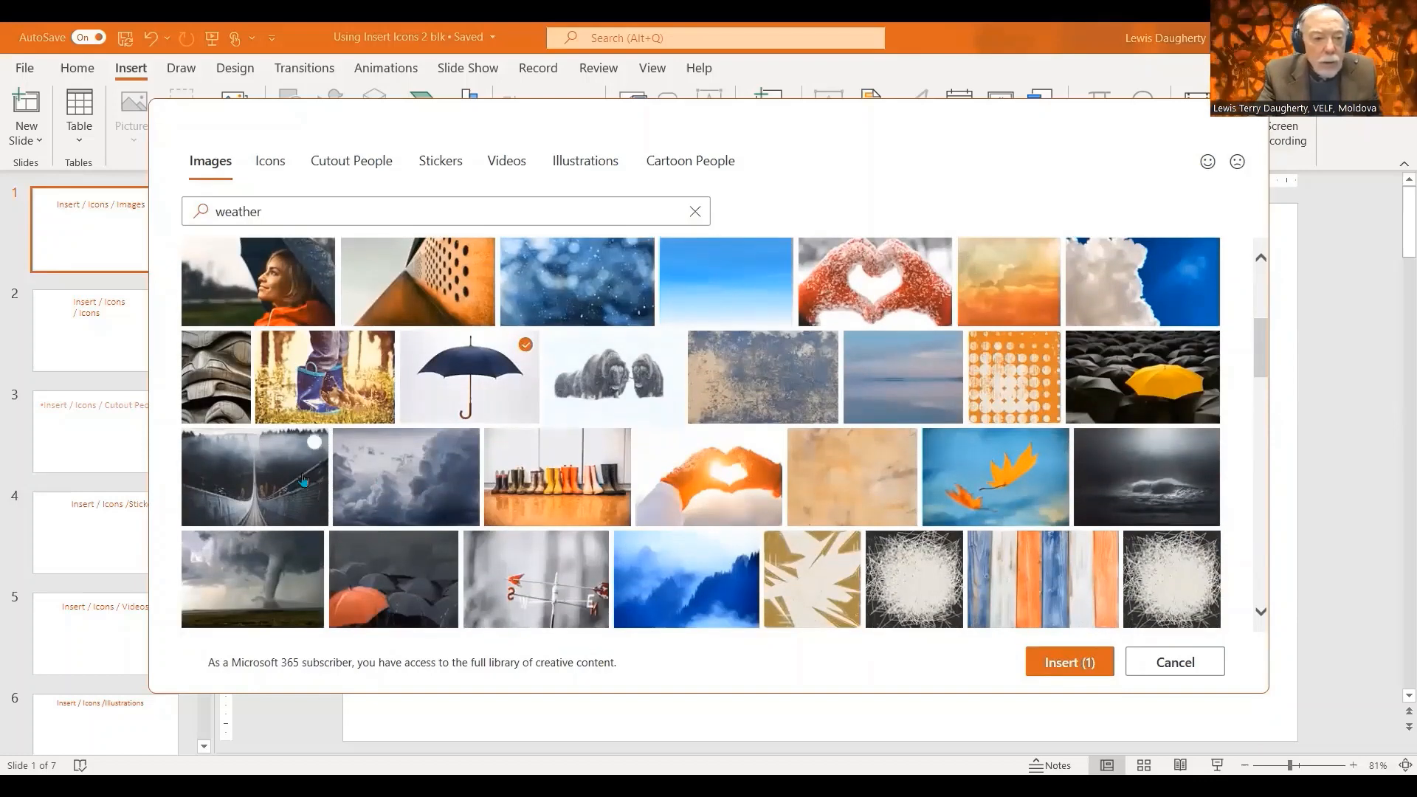
click(366, 491)
key(Return)
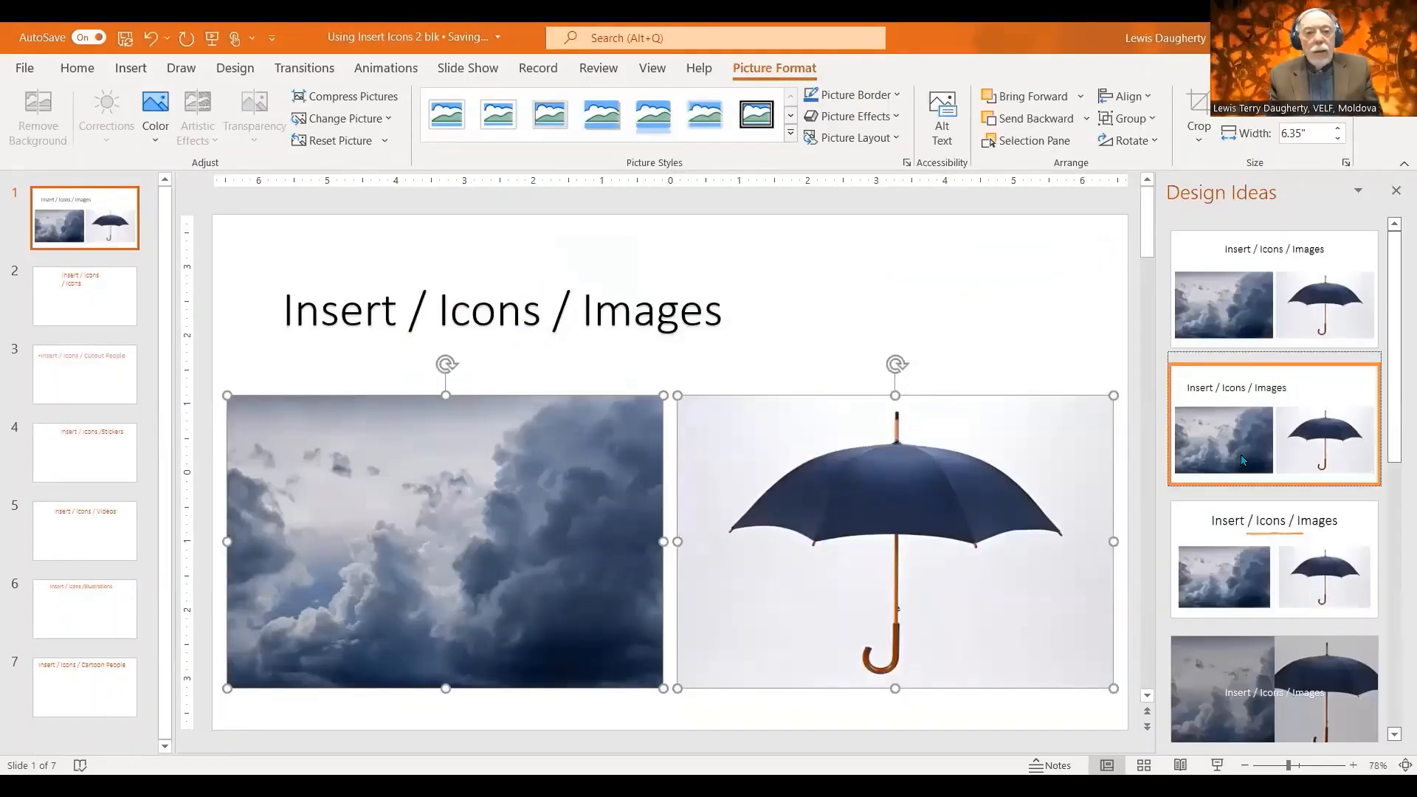
Insert the solid firefighter, ship captain and cowboy icons from Occupations on slide 2, using the design idea with an orange title underline
click(85, 295)
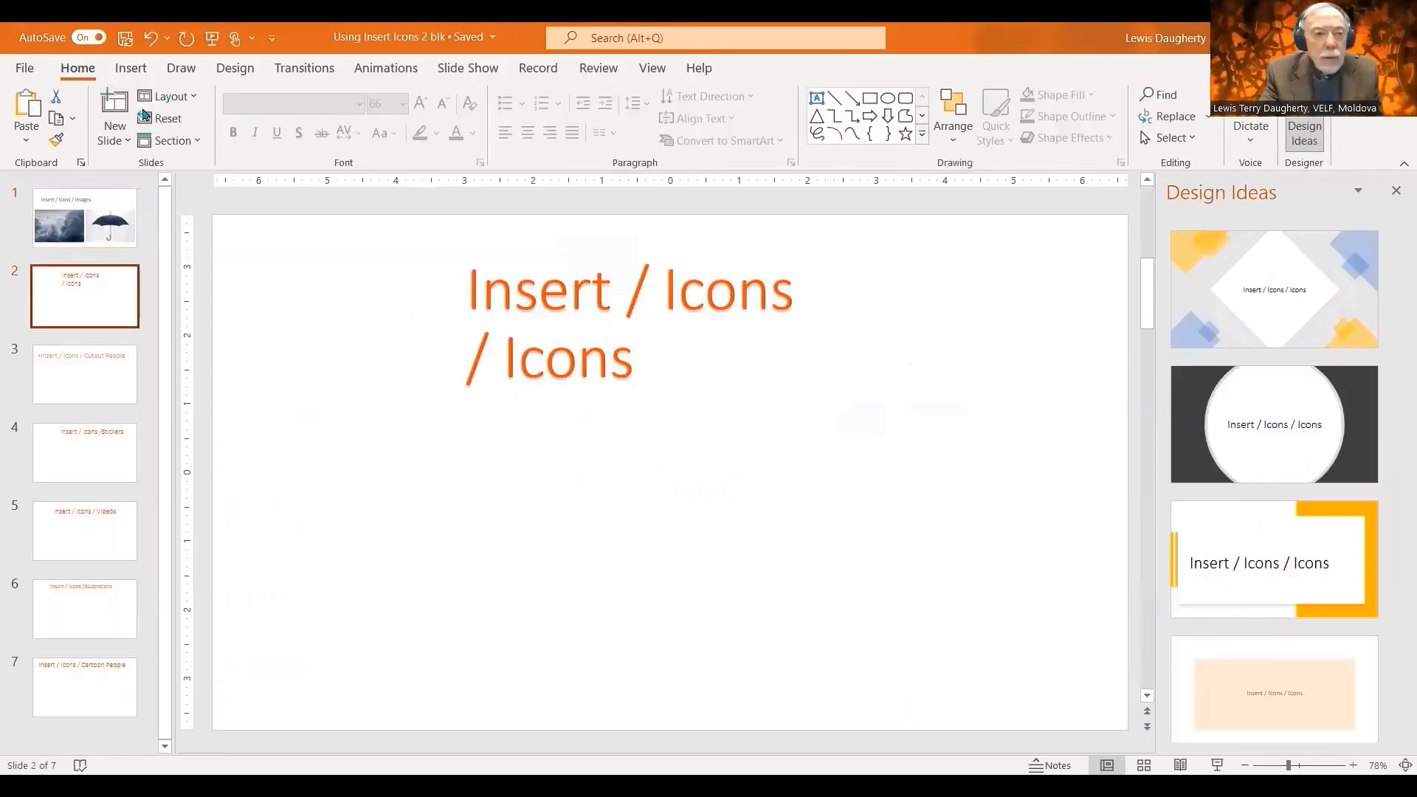
click(130, 67)
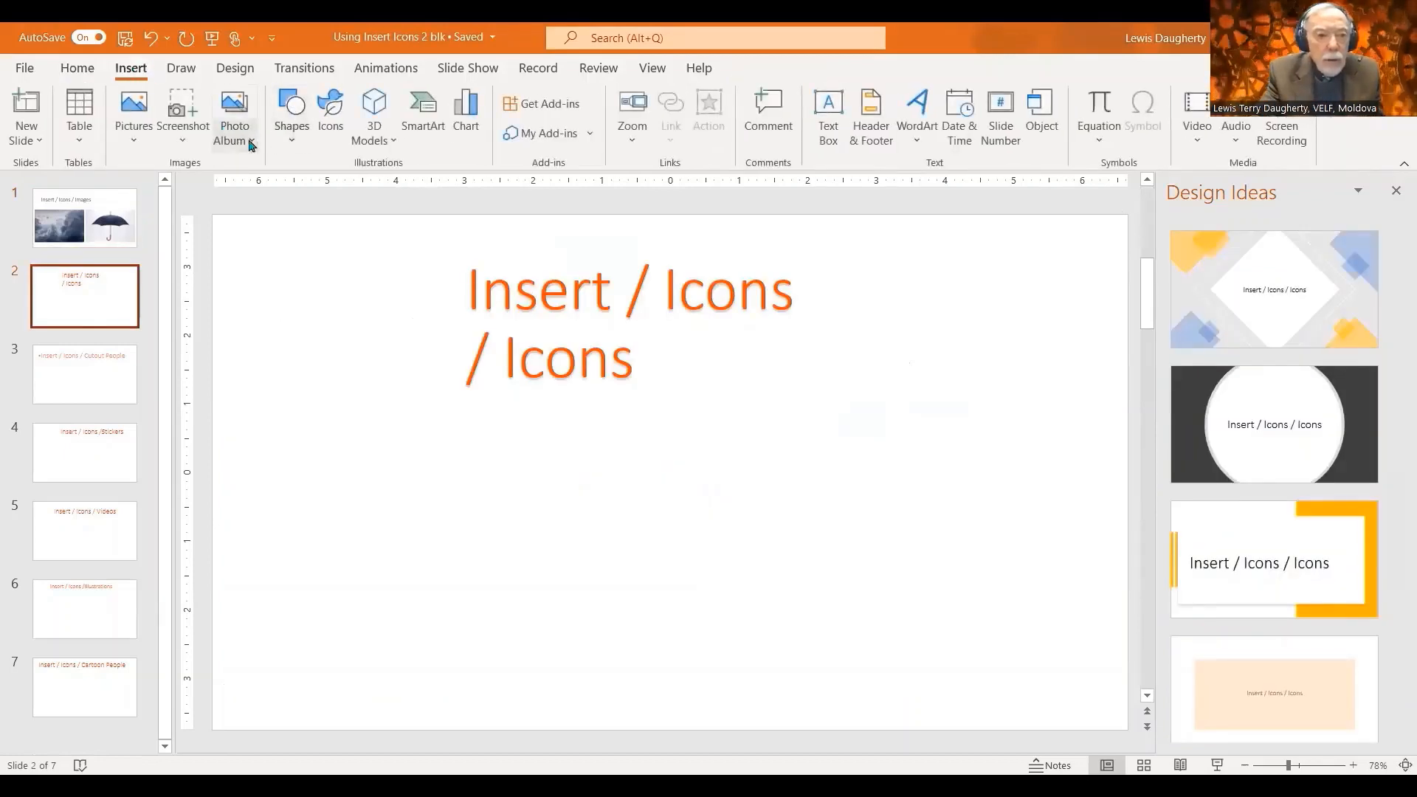
click(332, 121)
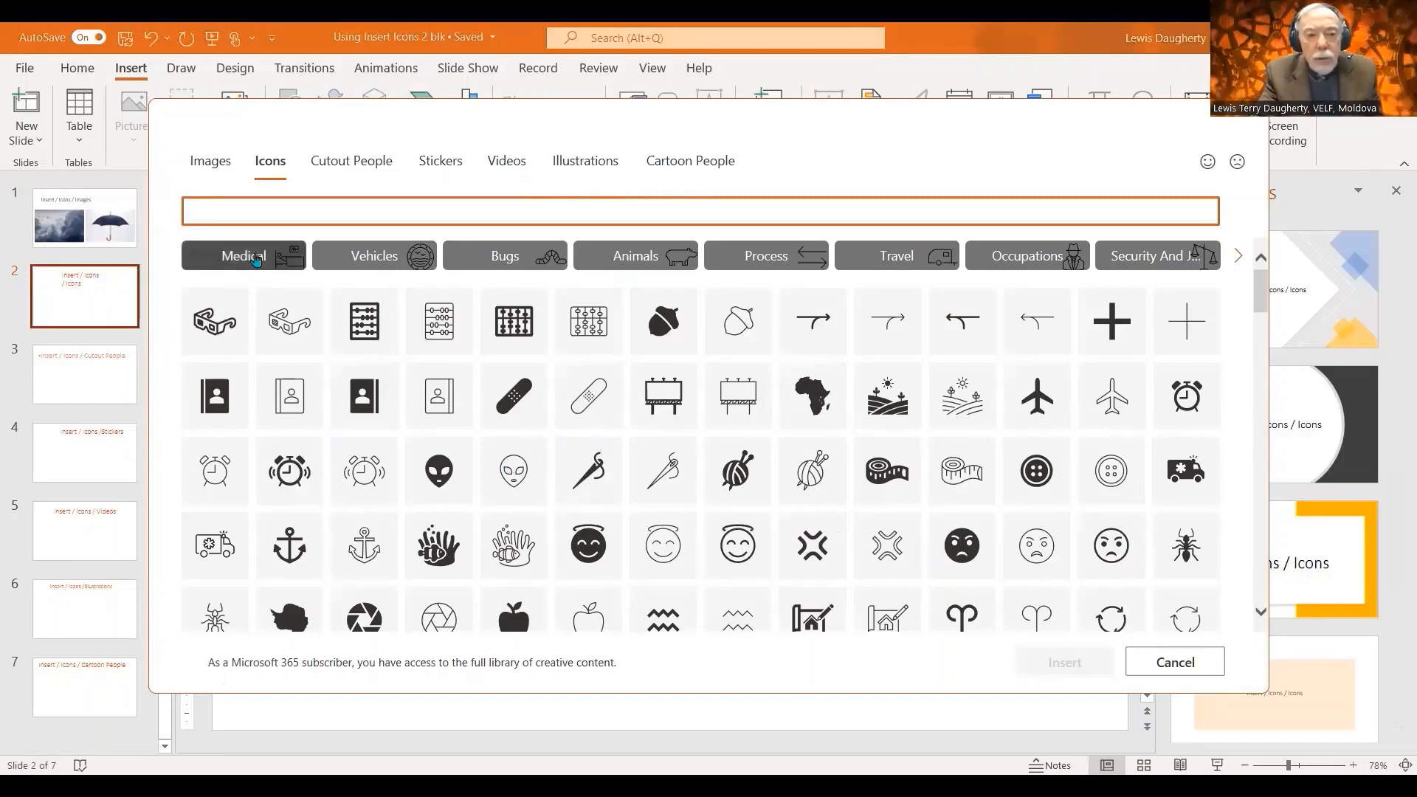
click(259, 262)
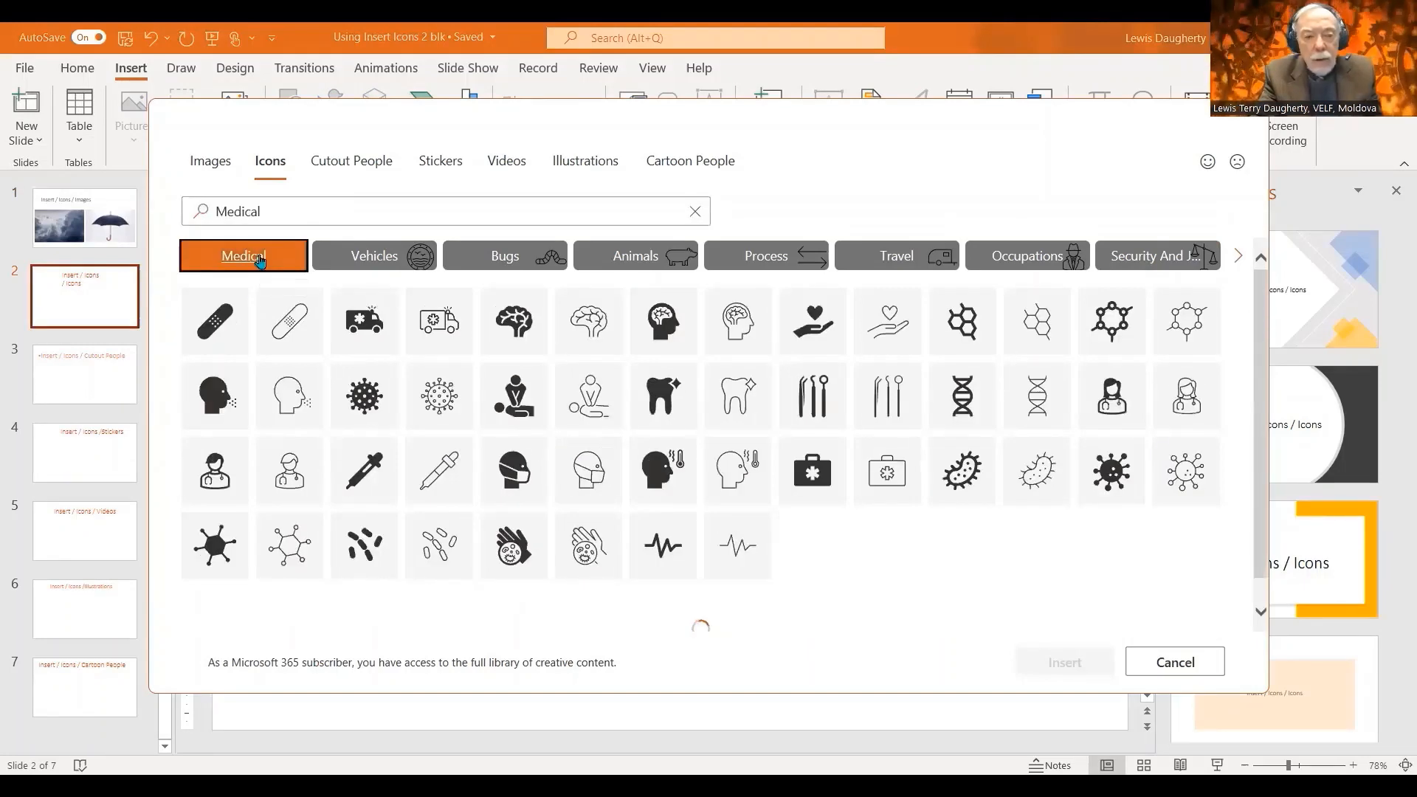
click(494, 271)
click(619, 263)
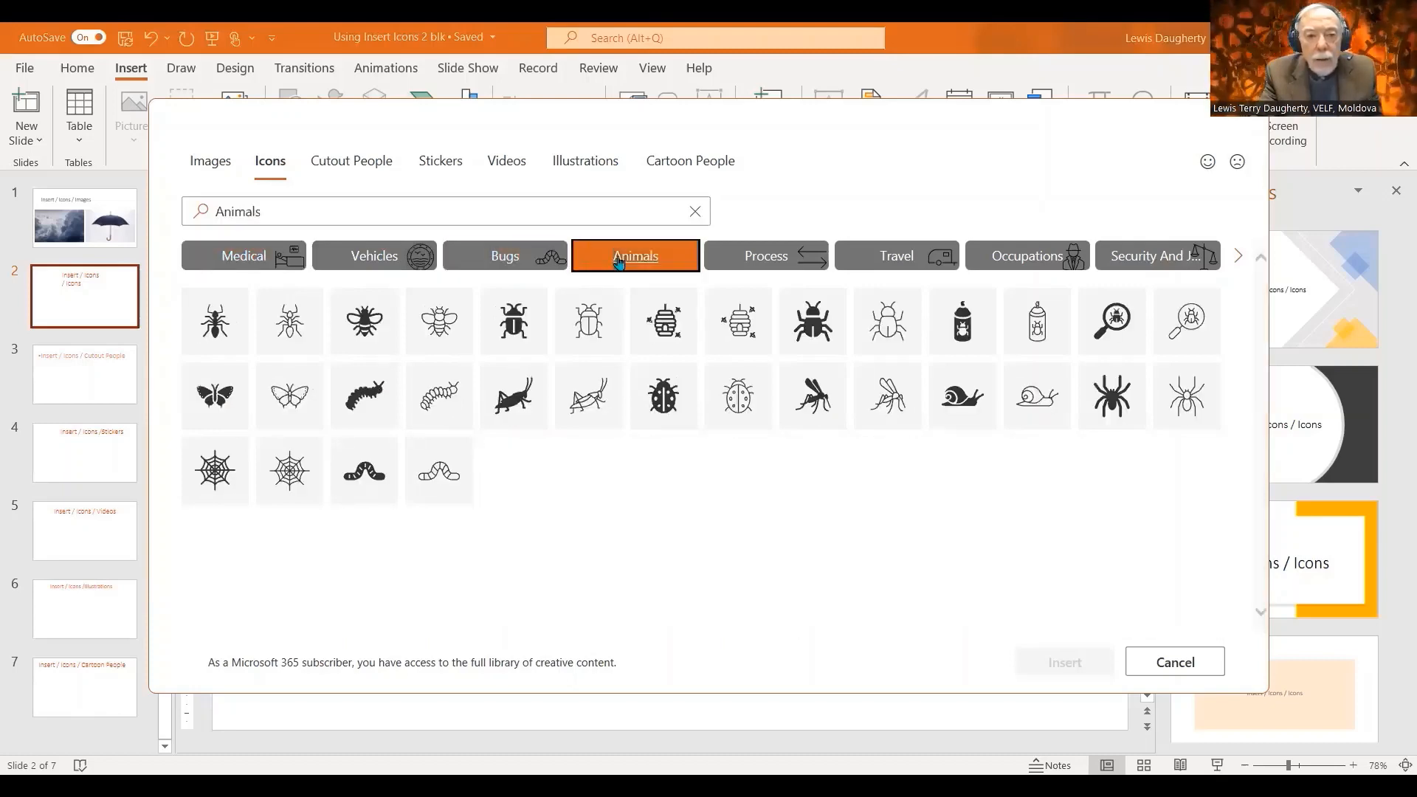
click(1018, 260)
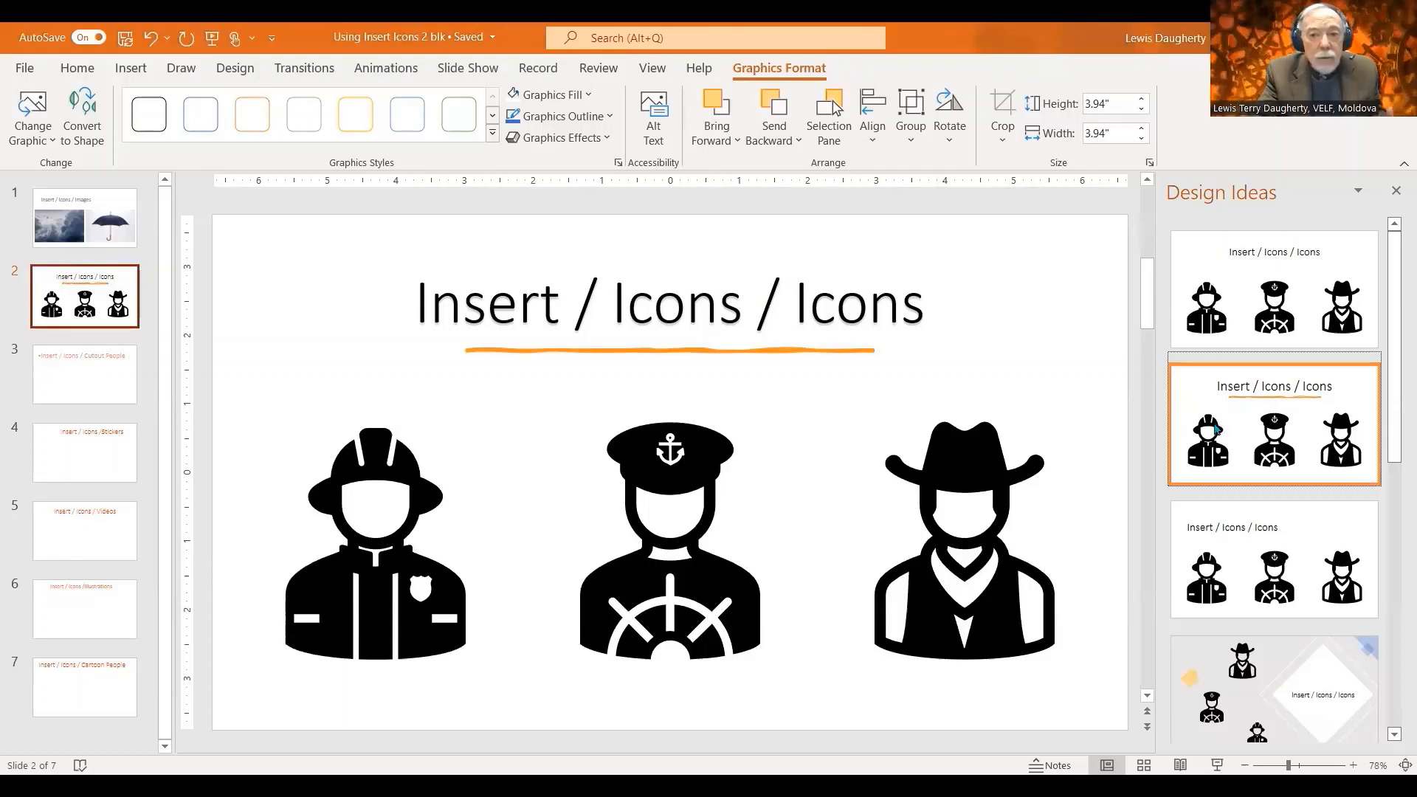
Browse the Cutout People collection for slide 3 and select the seated man in the teal shirt holding his head
click(53, 387)
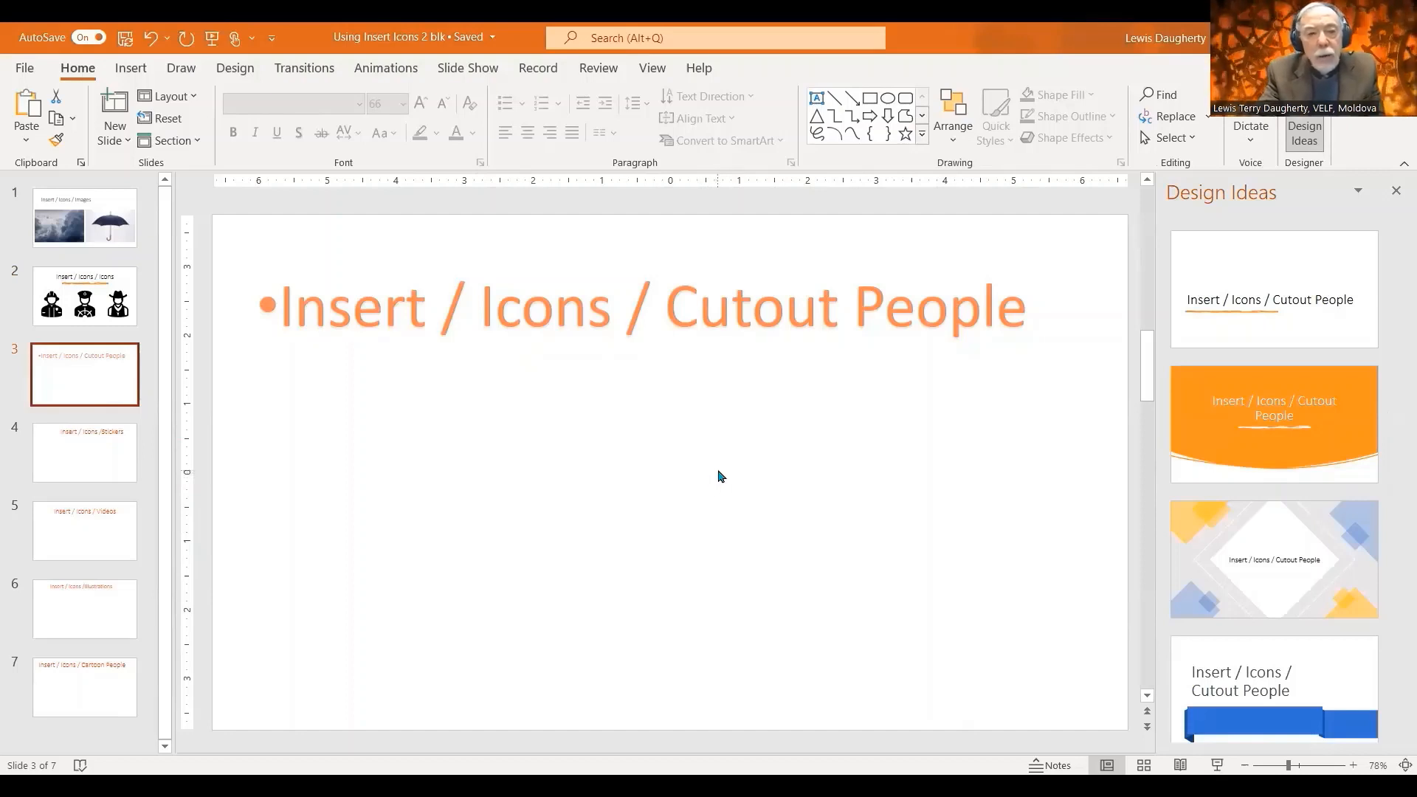
click(139, 78)
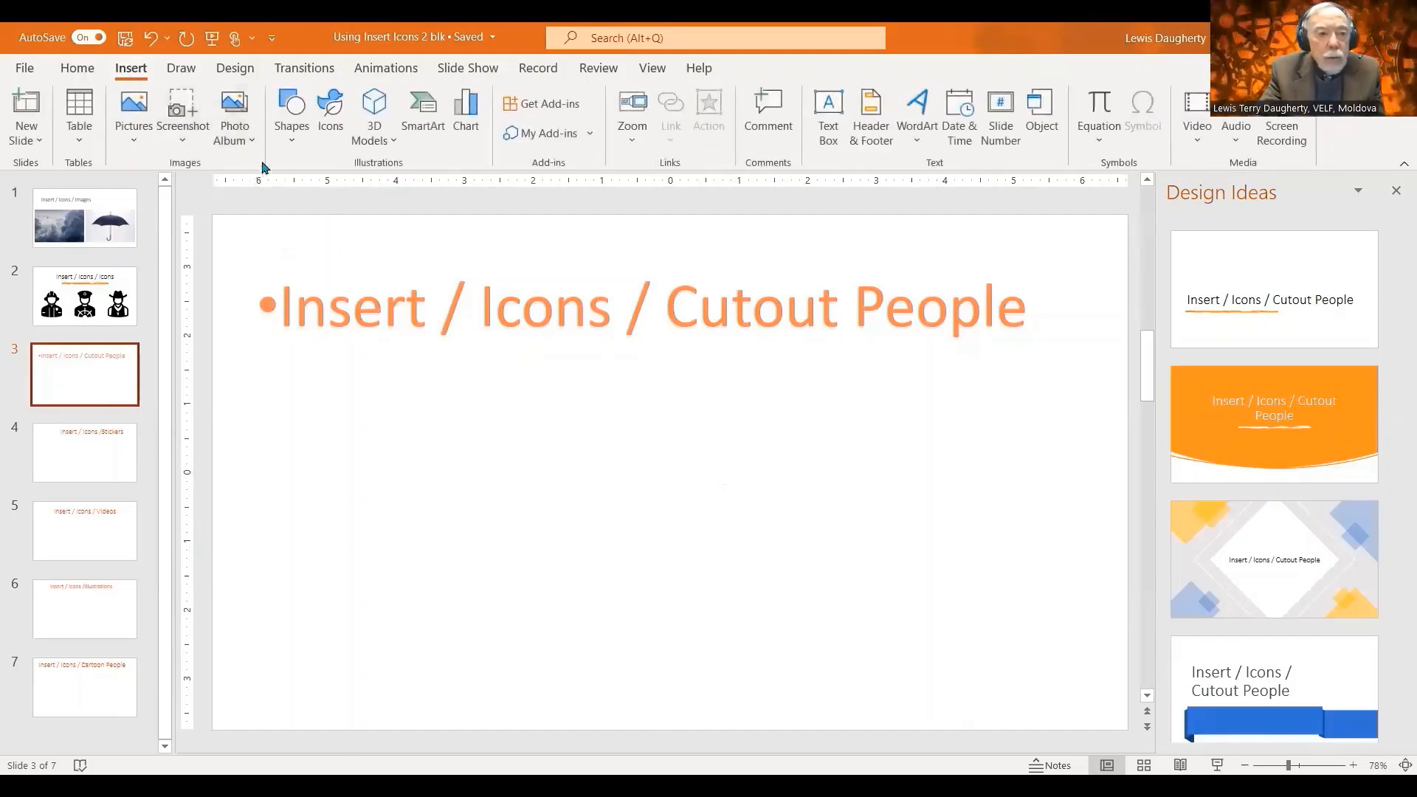
click(331, 112)
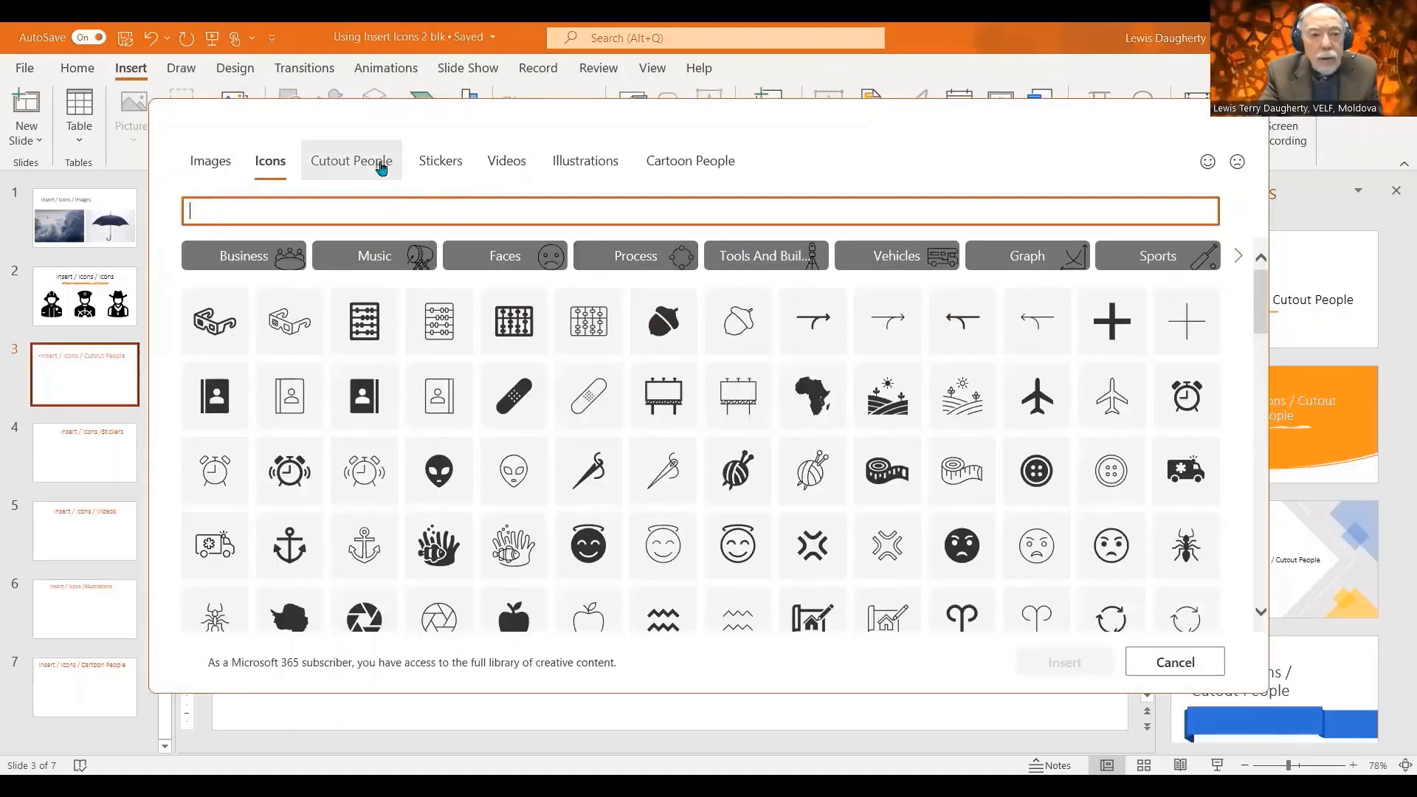
click(380, 169)
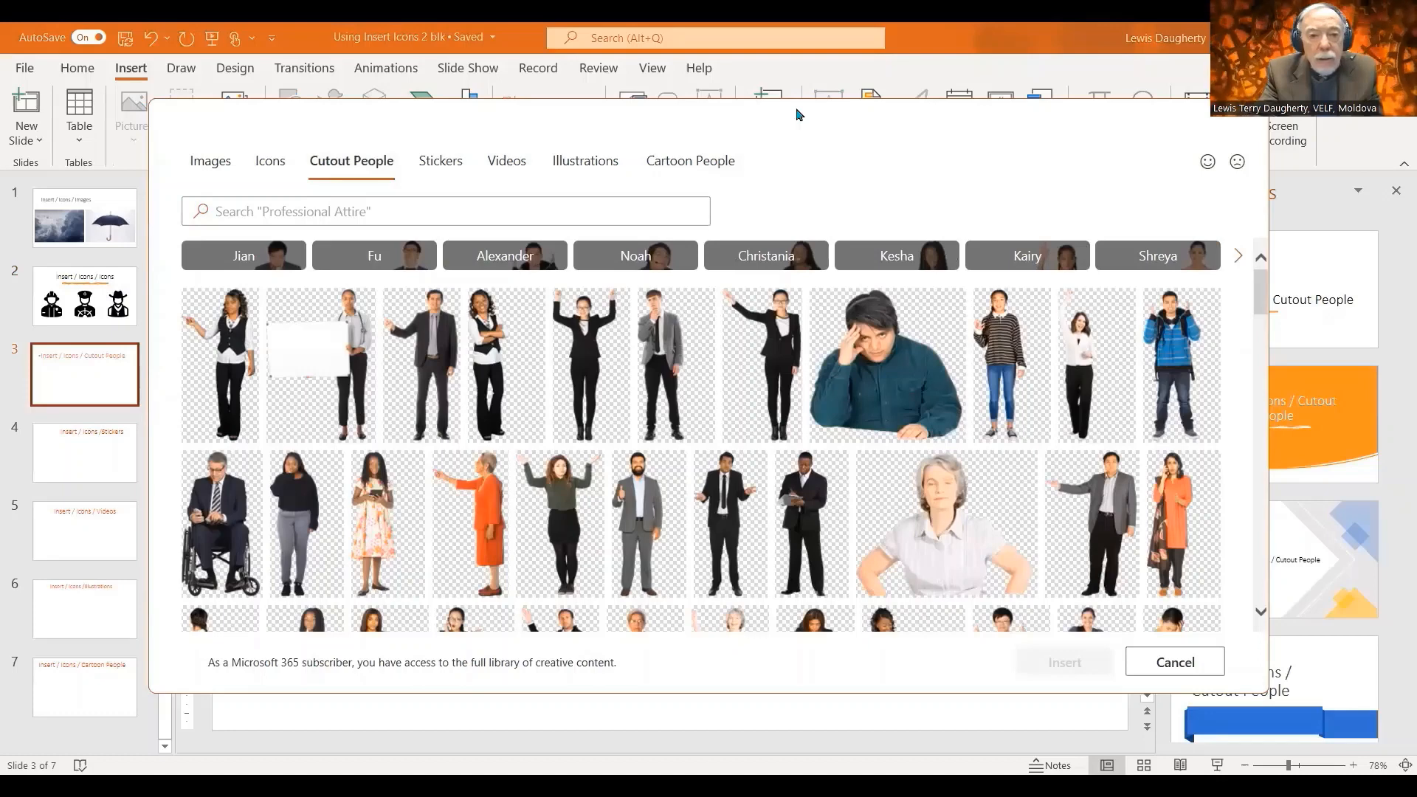
drag(796, 114, 809, 86)
click(905, 350)
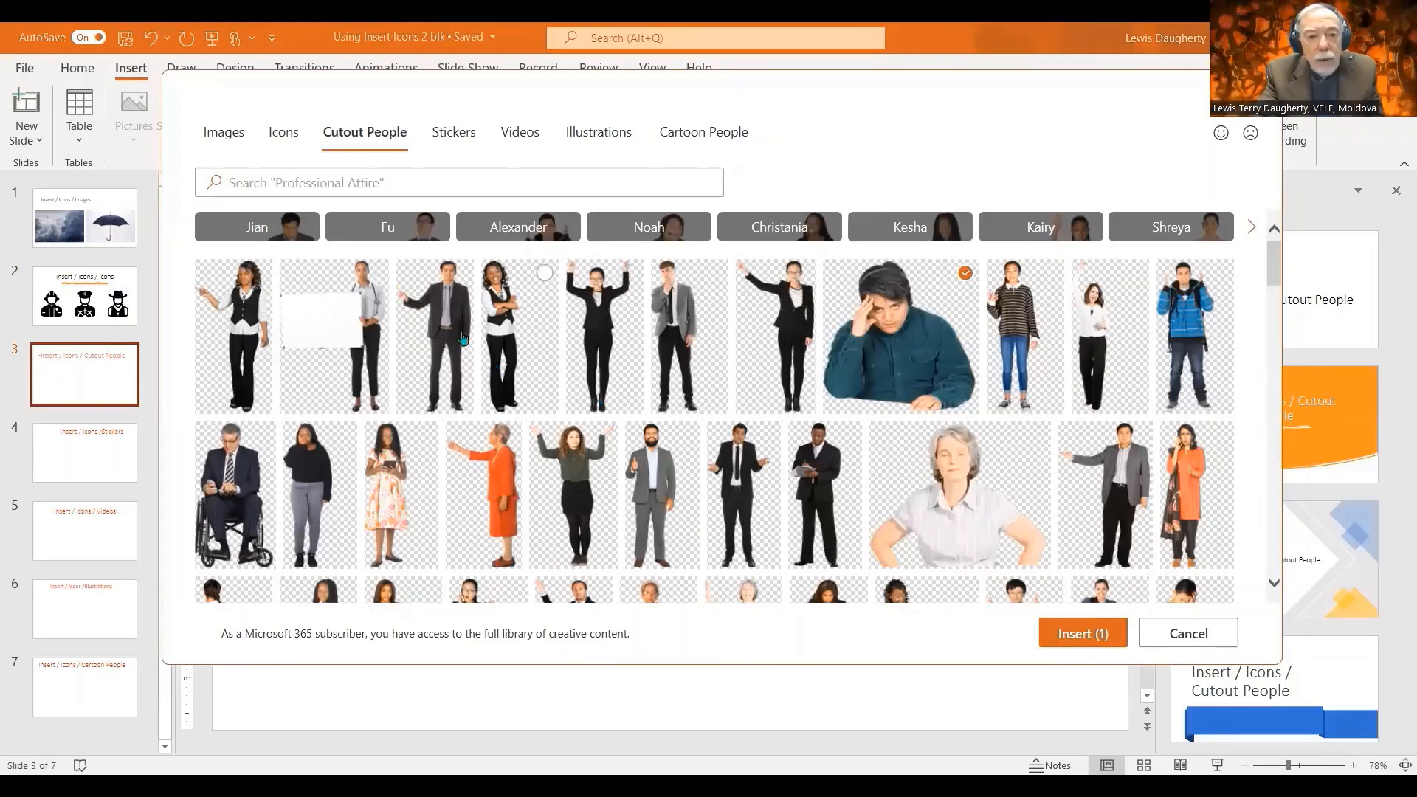
Add the grey-sweater man, black-sweater woman and pink-blouse woman with raised arms, insert all four cutouts, and apply the blue-orange gradient design
click(363, 227)
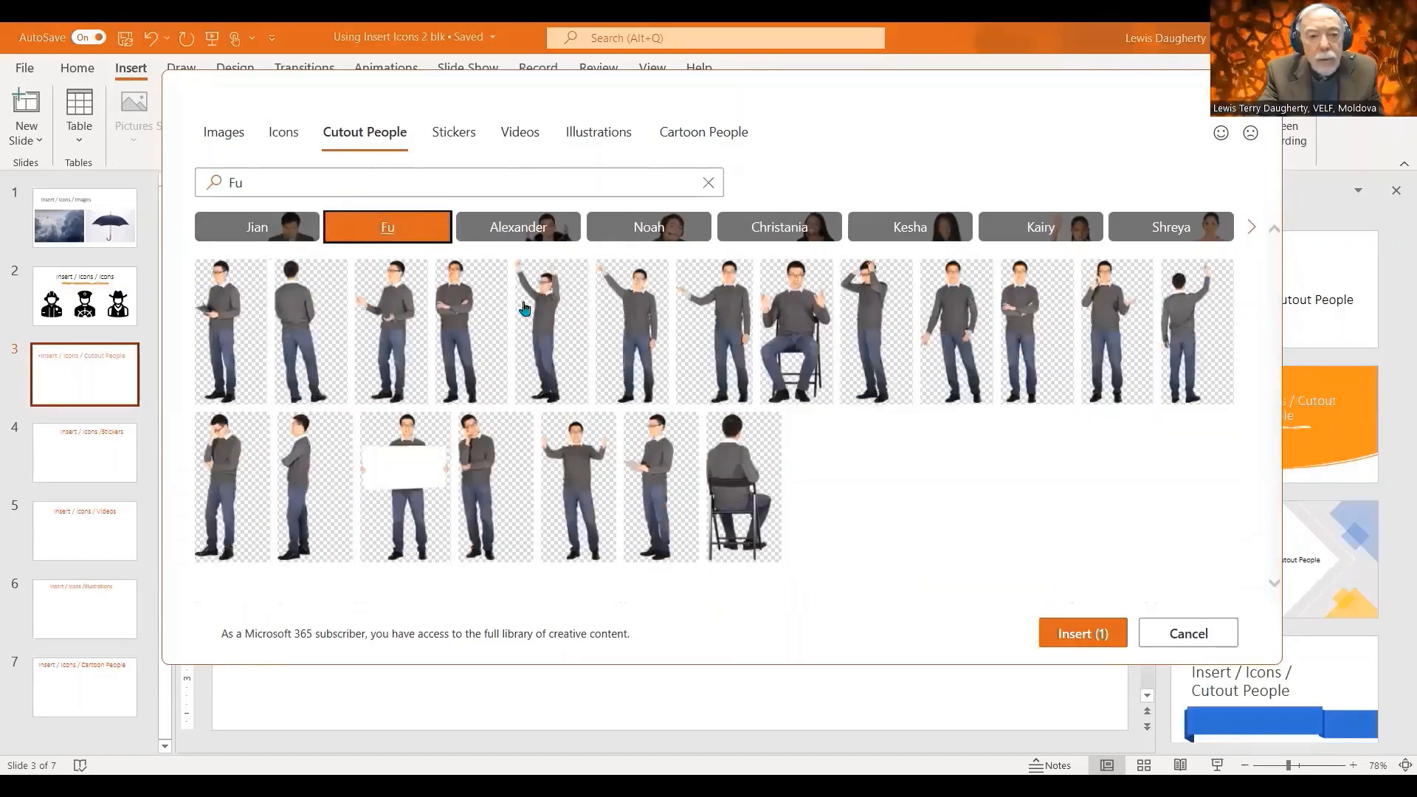
click(585, 444)
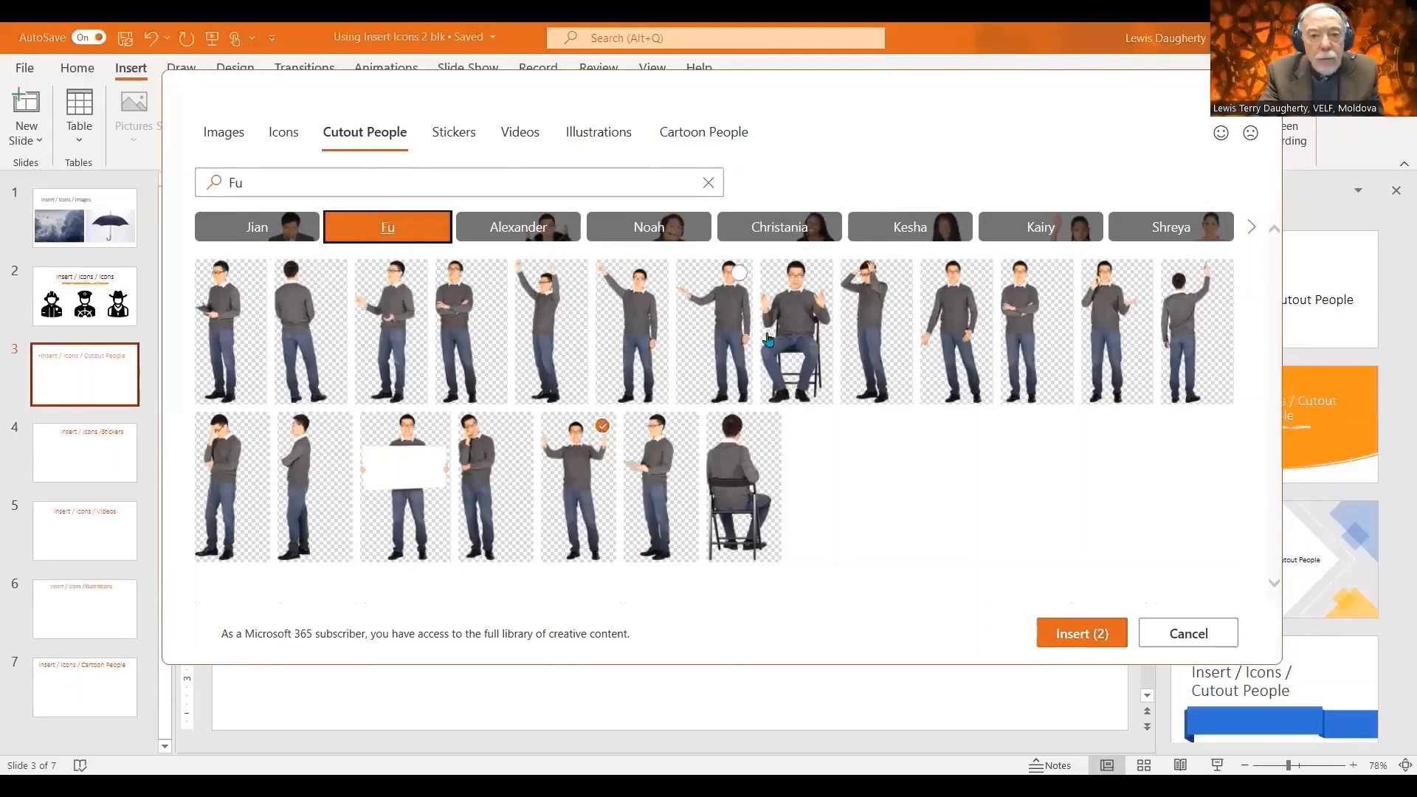
click(788, 225)
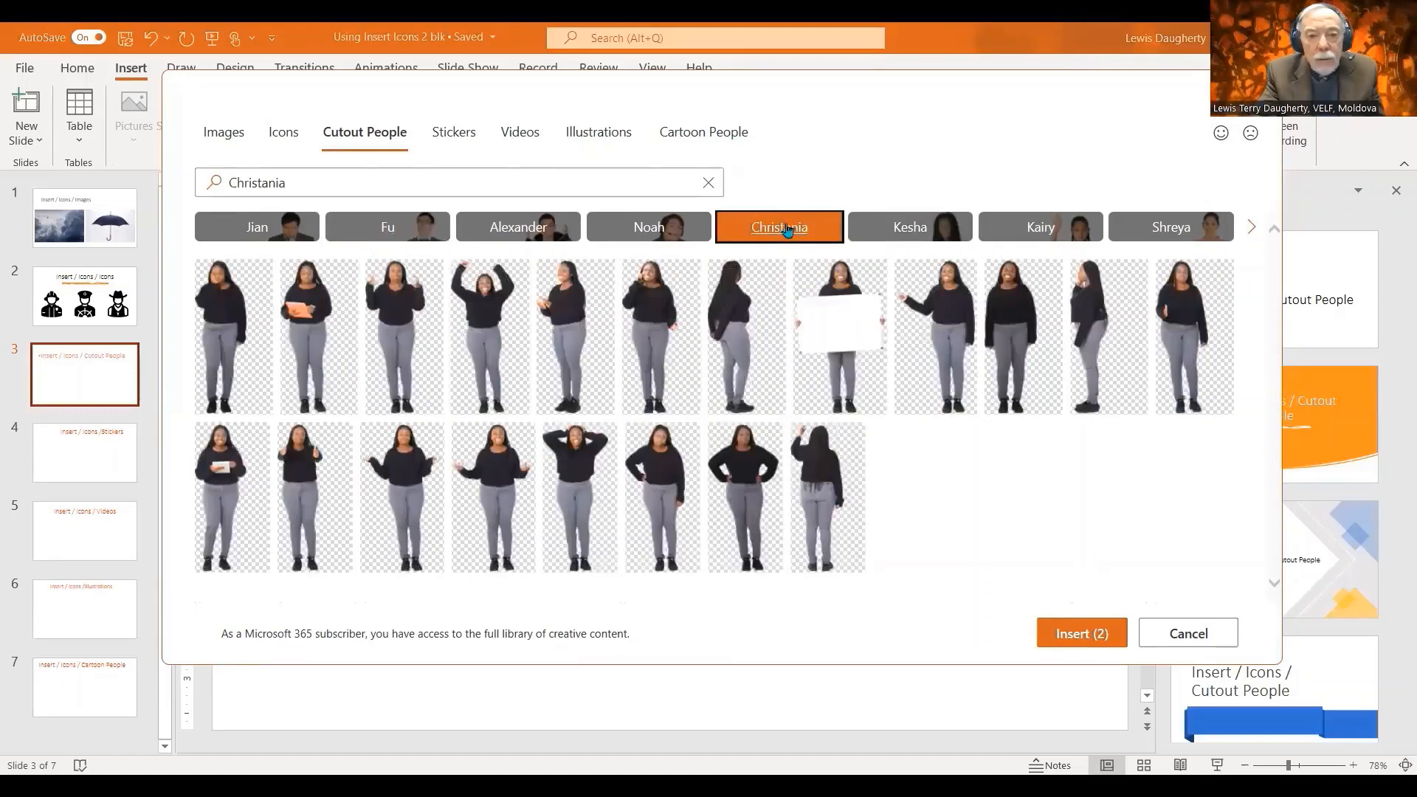
click(492, 308)
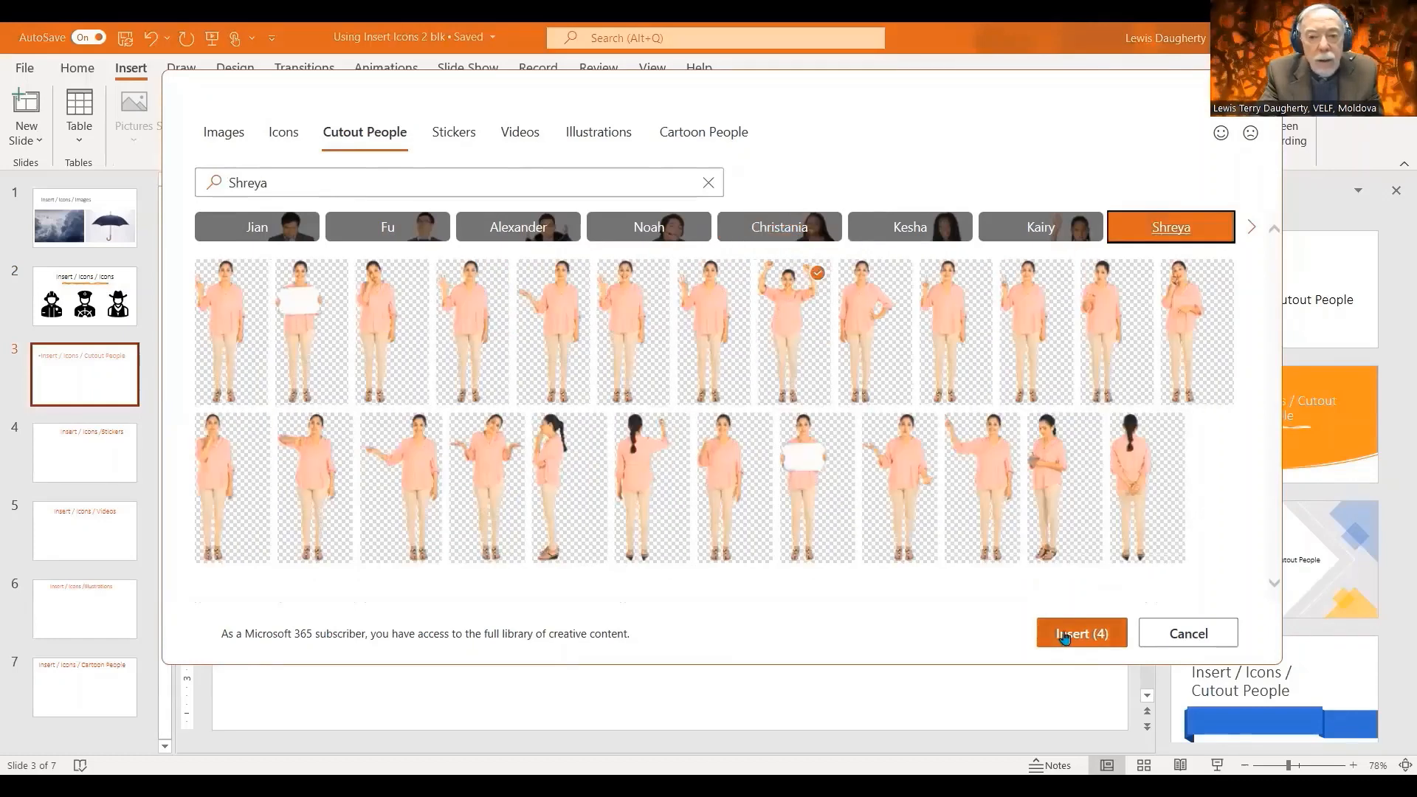
click(1070, 634)
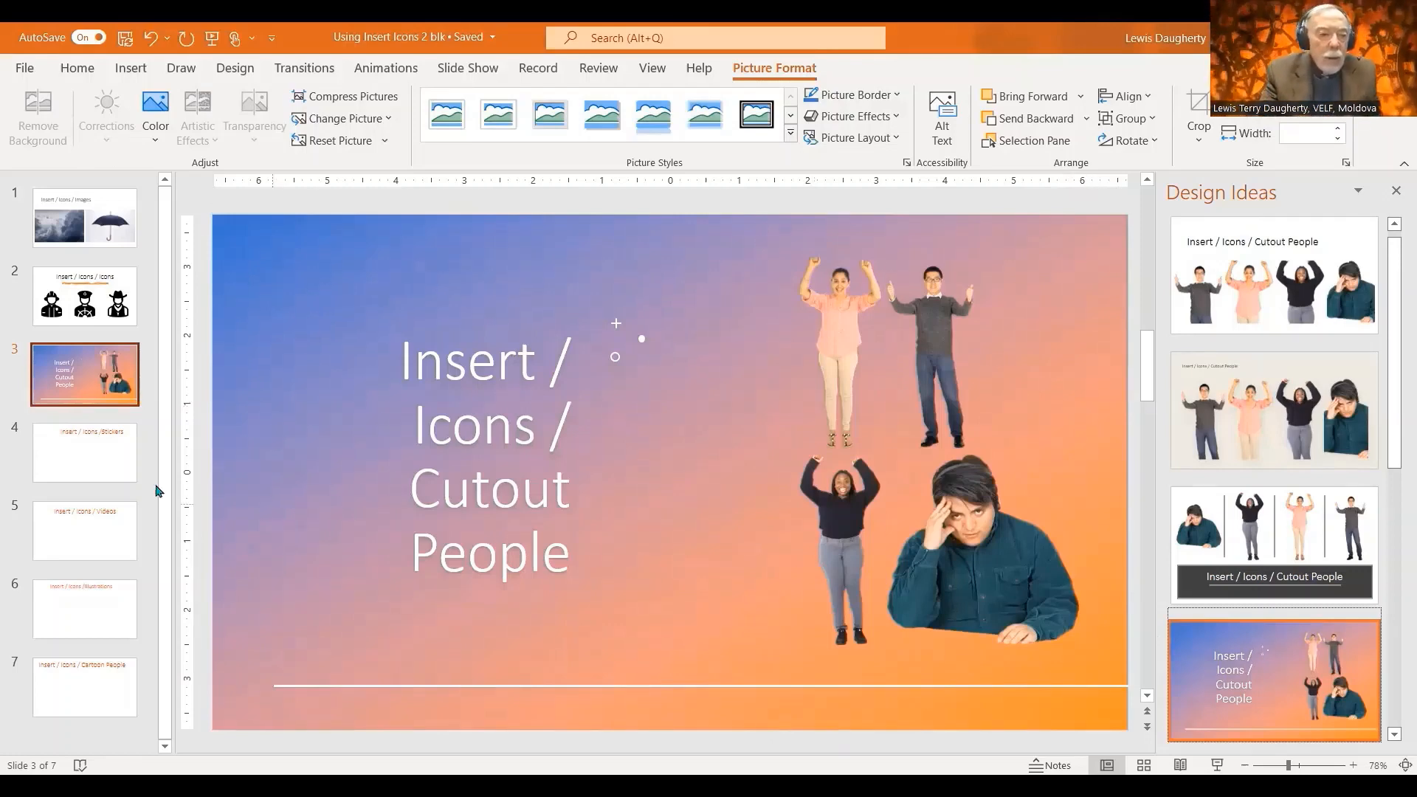
Insert three stickers on slide 4, including the Moody Foodies watermelon slice and the Dude orange food cart
click(453, 158)
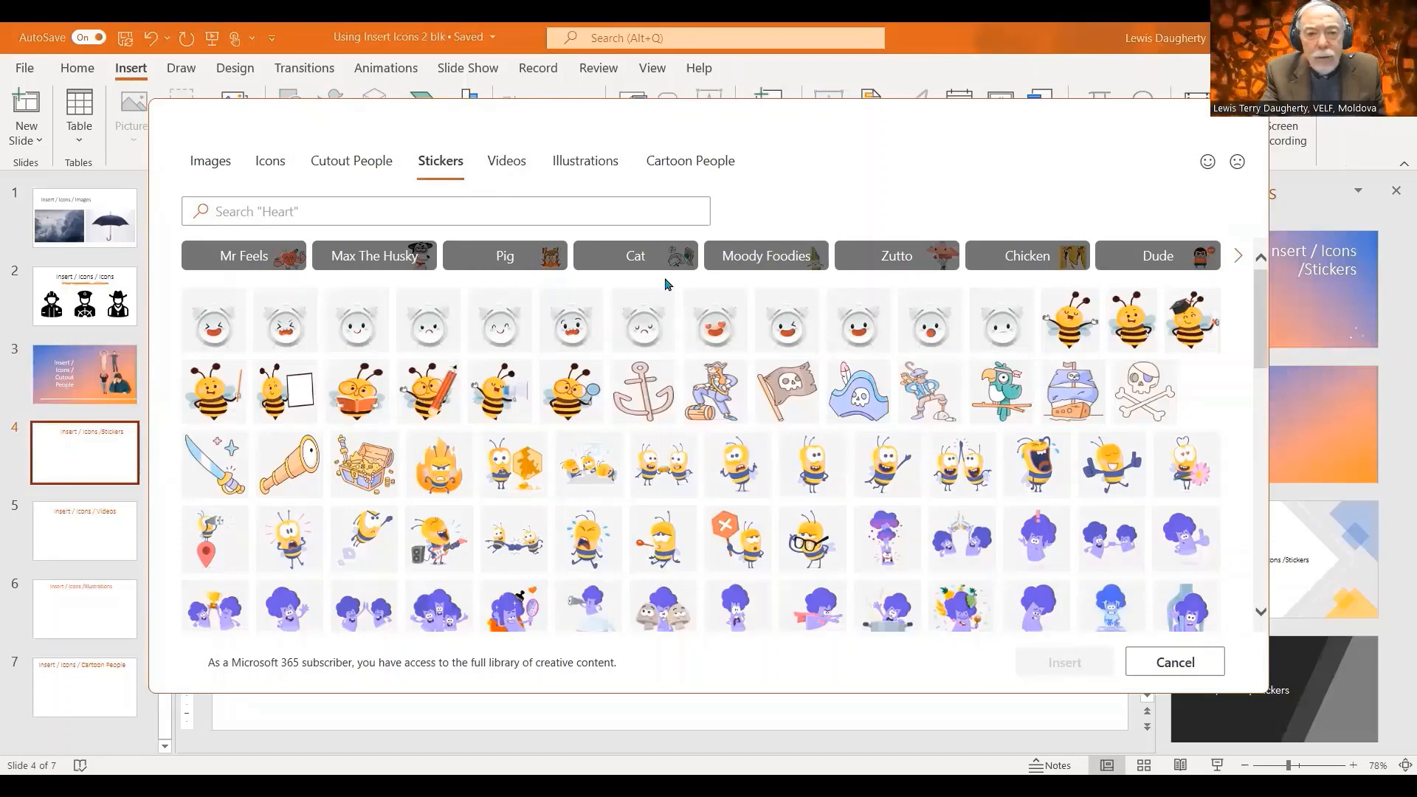
click(765, 260)
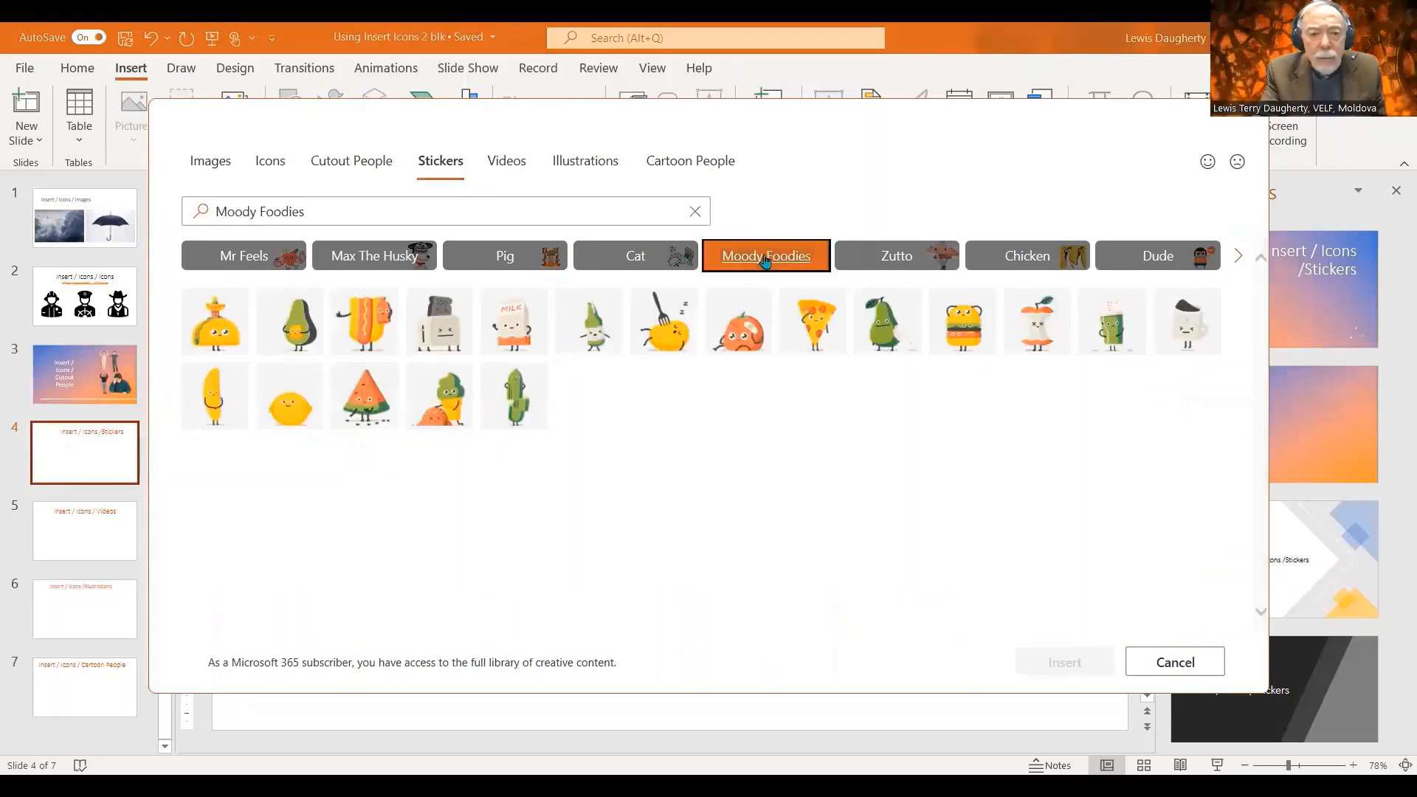
click(368, 397)
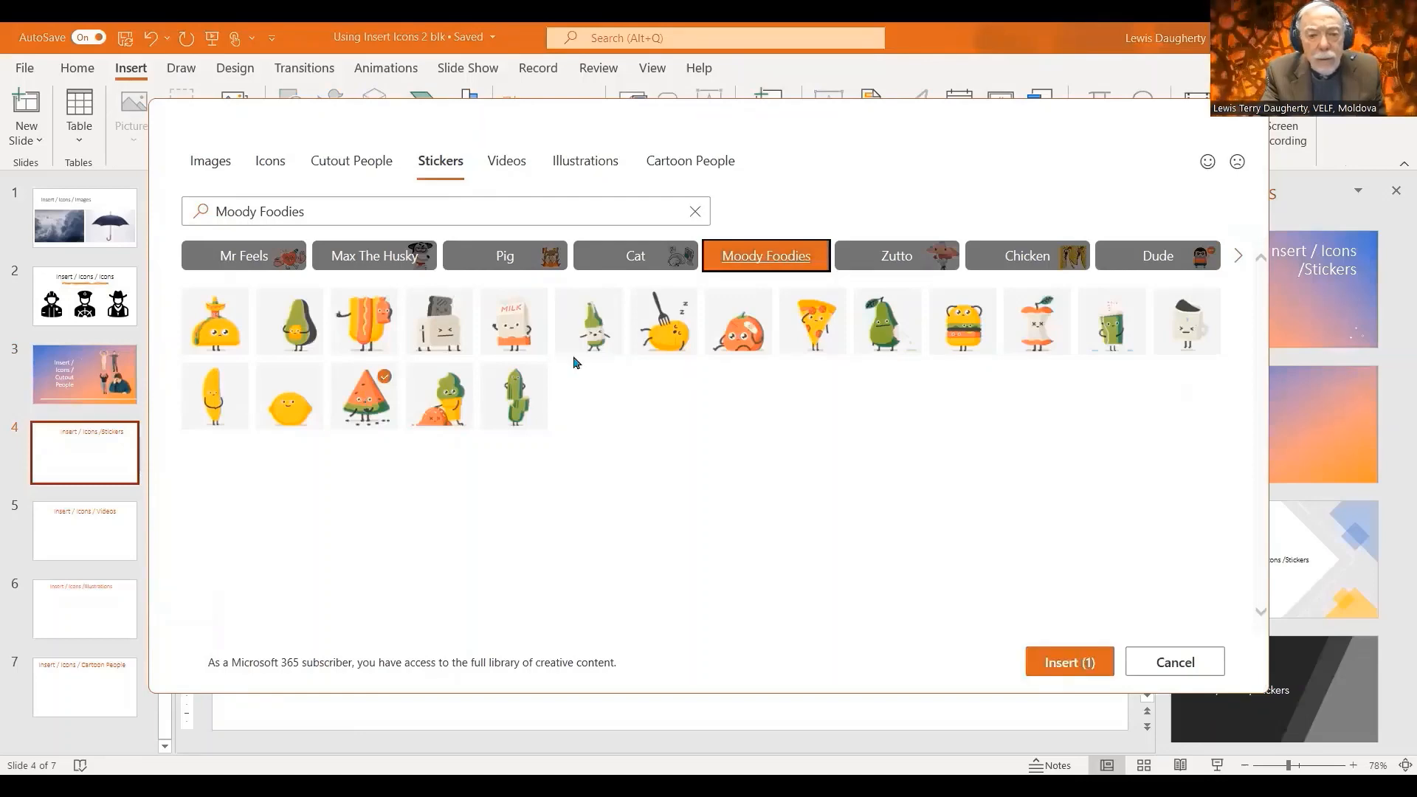
click(680, 213)
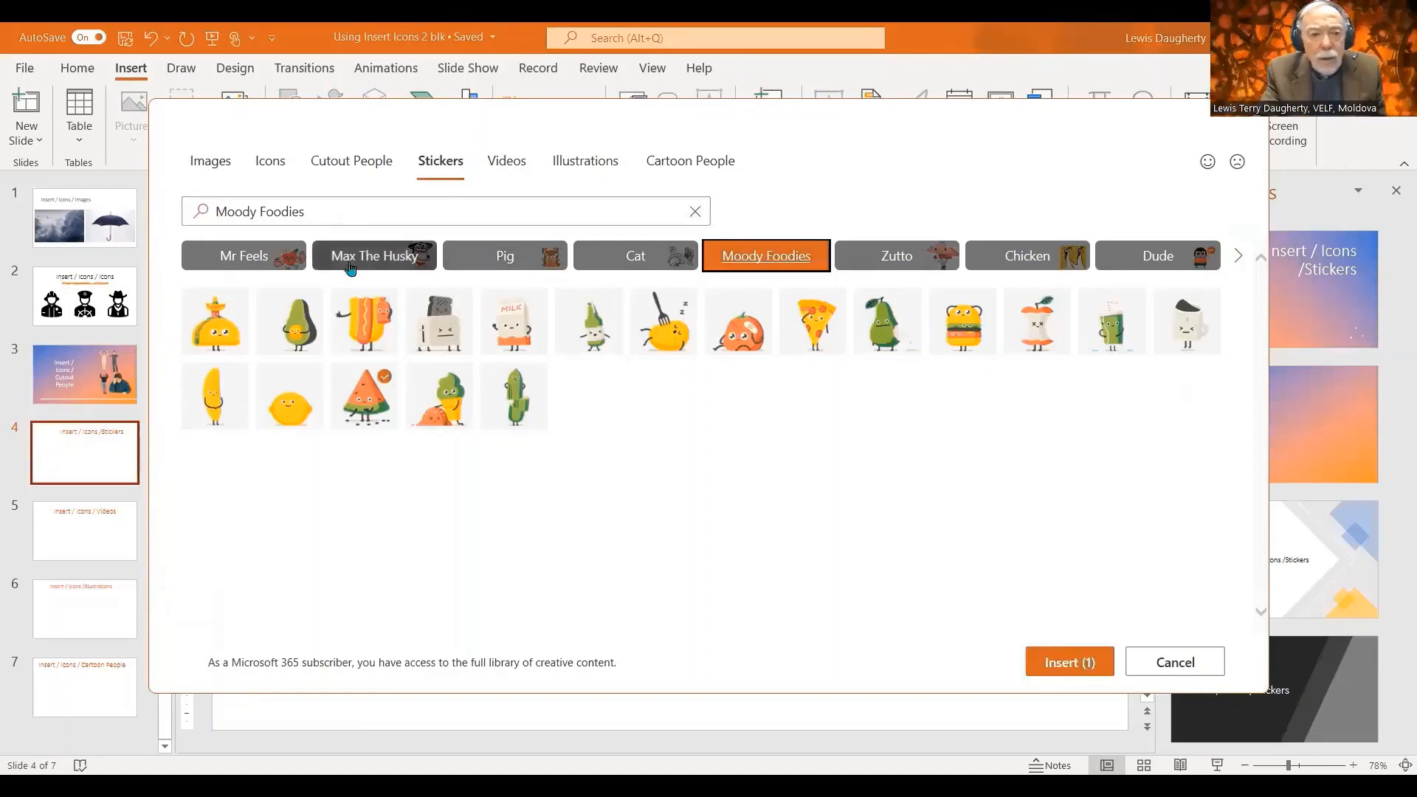
click(1146, 257)
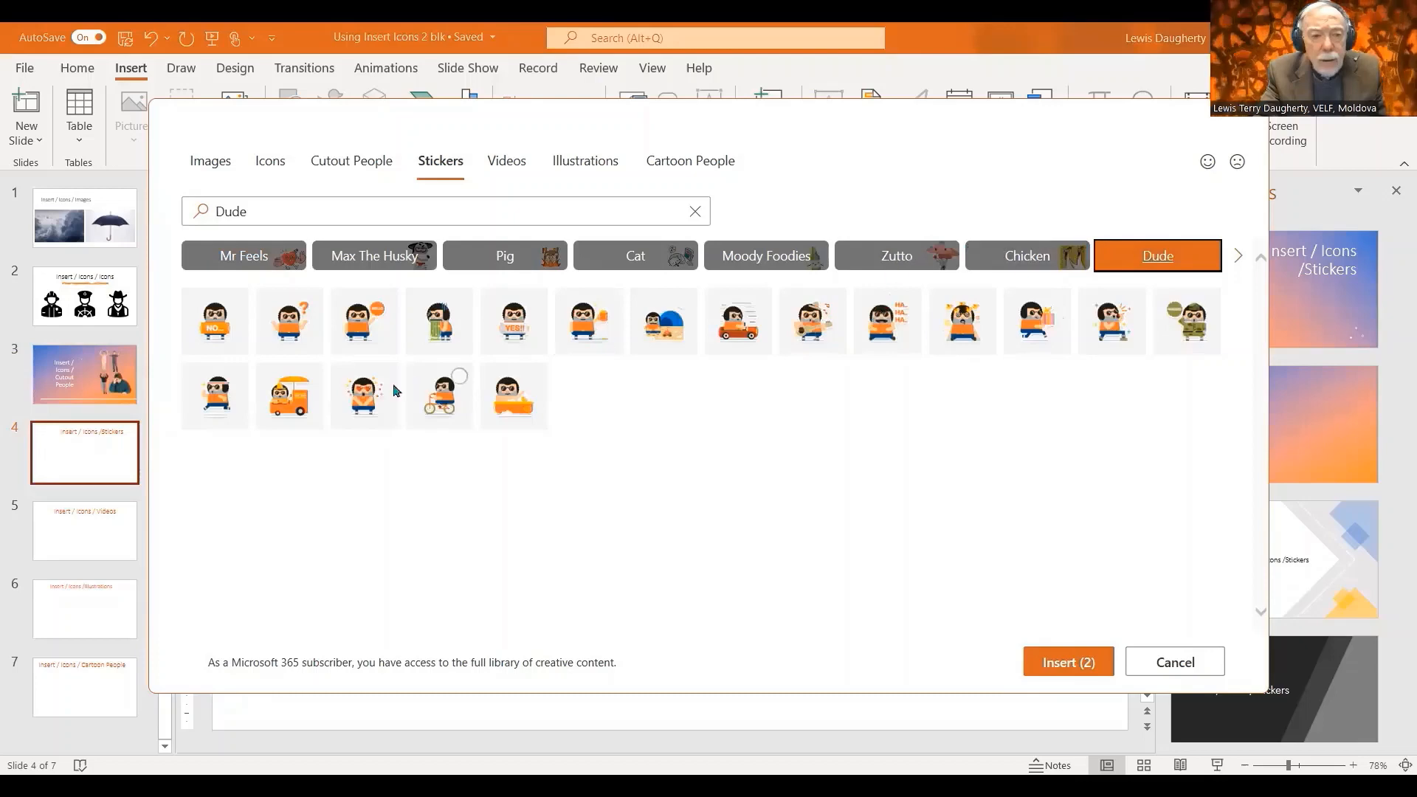
click(284, 411)
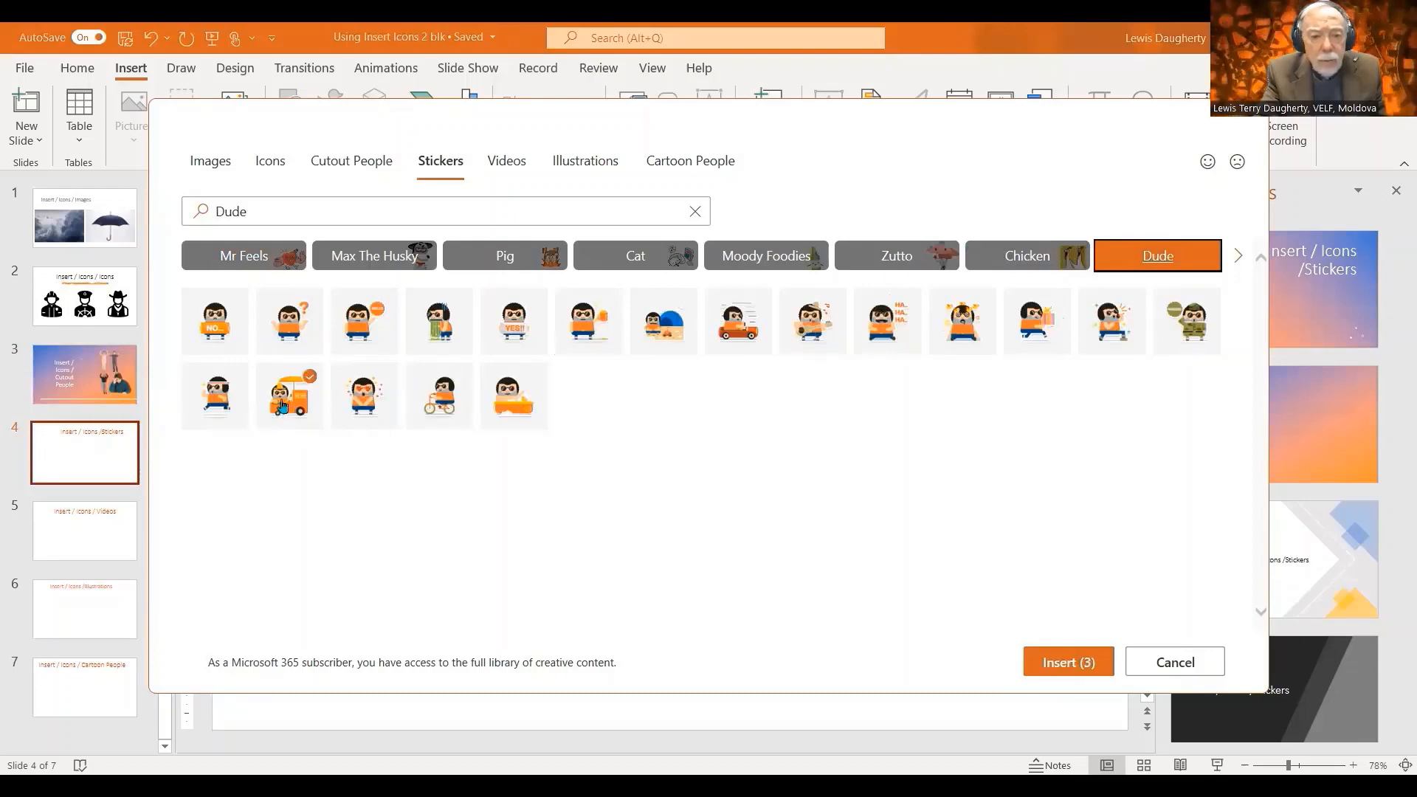
click(1072, 661)
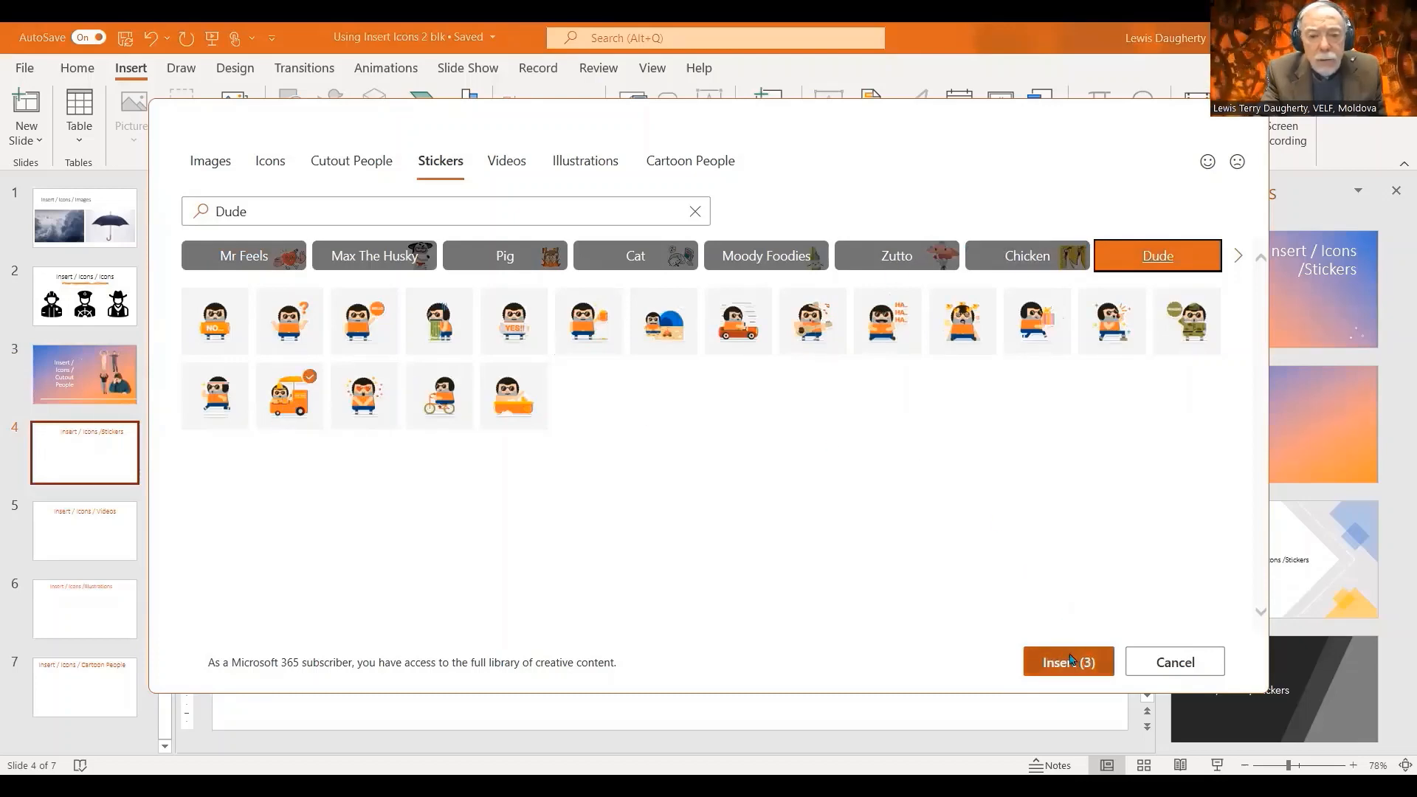